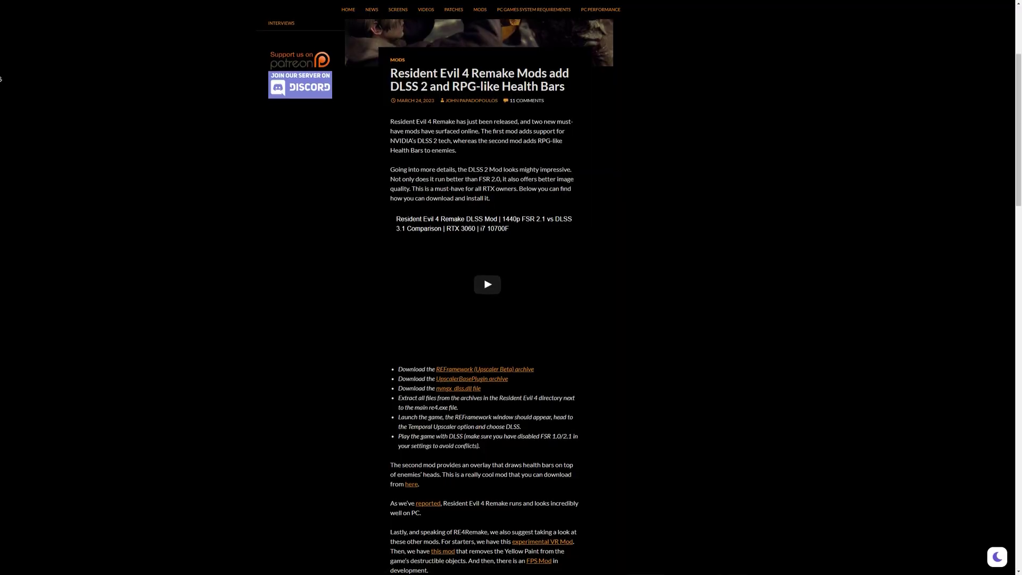
Download nvidiaProfileInspector.zip from the 2.4.0.4 release assets on GitHub
{"action": "scroll", "coordinate": [485, 298], "scroll_direction": "down", "scroll_amount": 2}
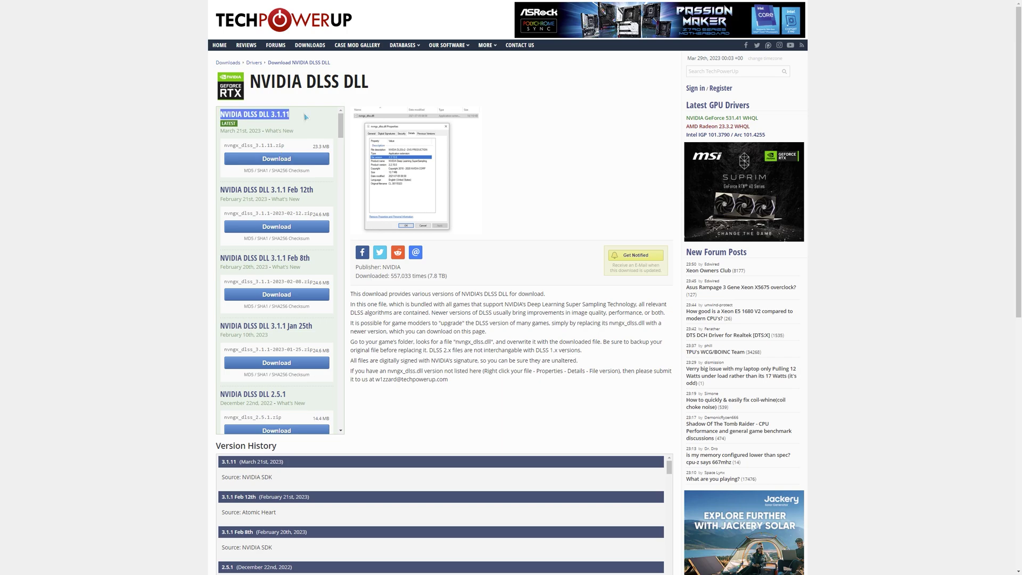
{"action": "left_click", "coordinate": [305, 112]}
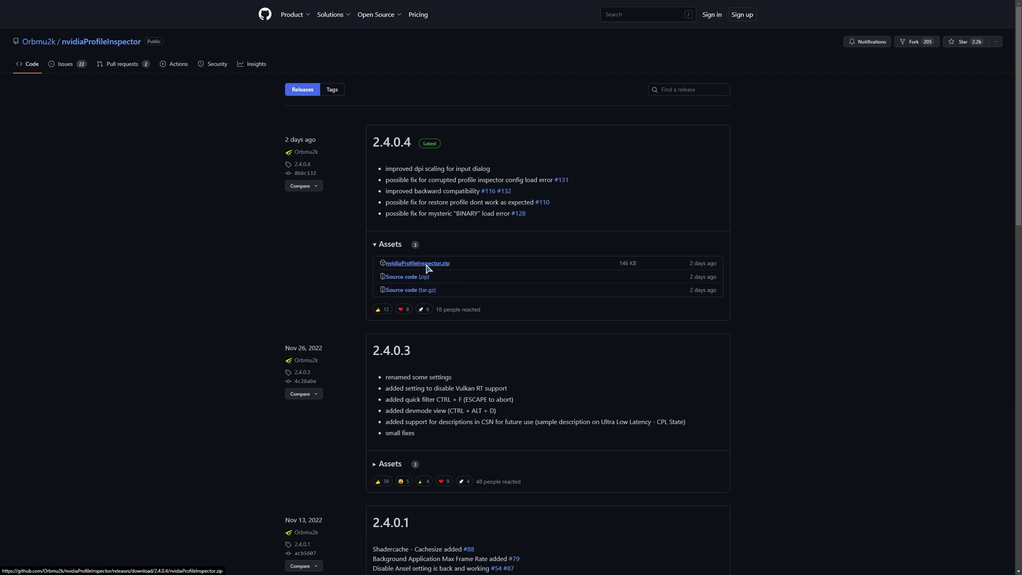
{"action": "left_click", "coordinate": [509, 320]}
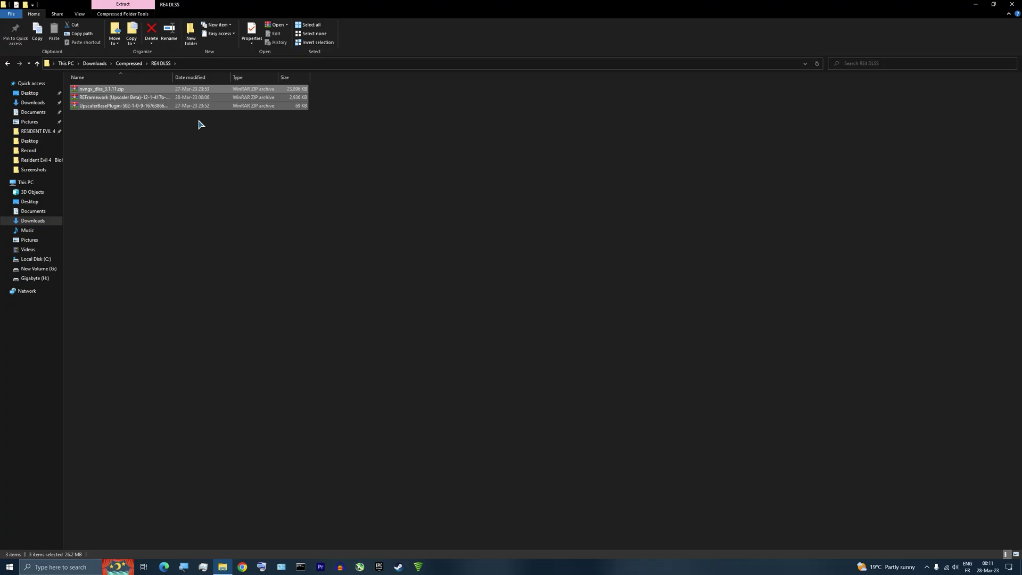
Extract the three downloaded mod archives into the current folder
{"action": "left_click", "coordinate": [104, 140]}
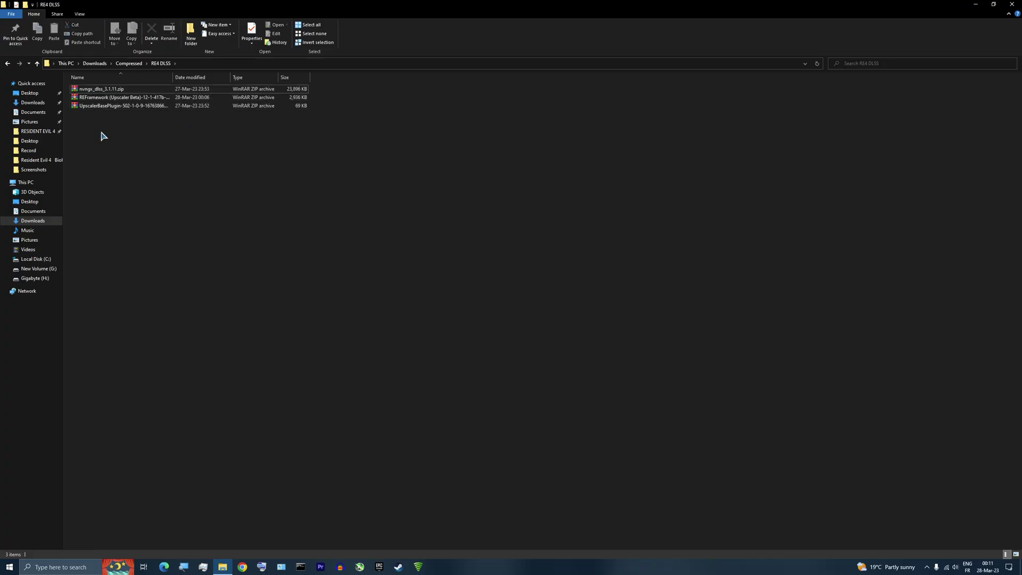
{"action": "left_click_drag", "start_coordinate": [104, 140], "coordinate": [121, 94]}
{"action": "right_click", "coordinate": [120, 97]}
{"action": "left_click", "coordinate": [148, 152]}
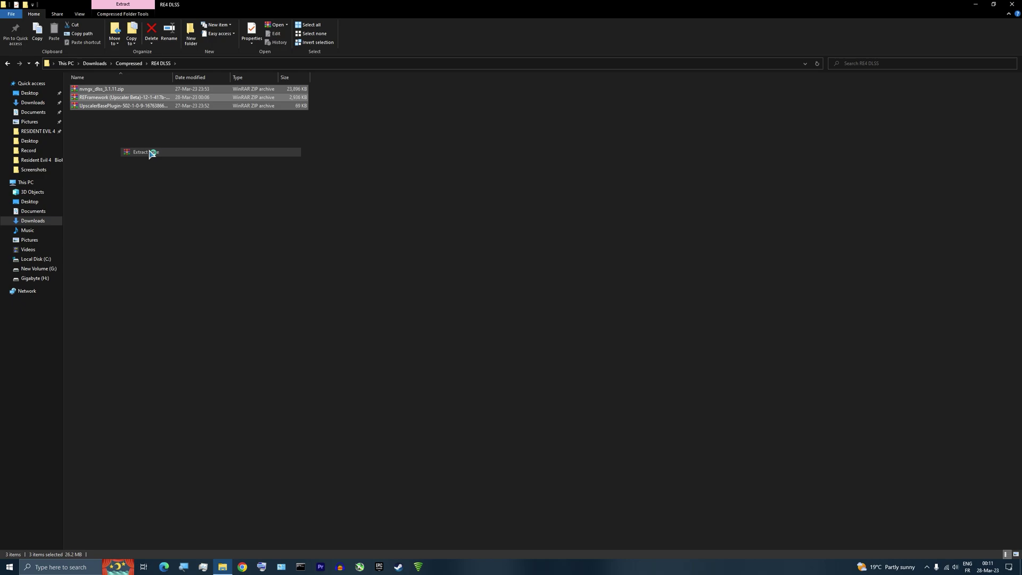
Copy the three DLLs from UpscalerBasePlugin into the Resident Evil 4 game folder
{"action": "double_click", "coordinate": [211, 100]}
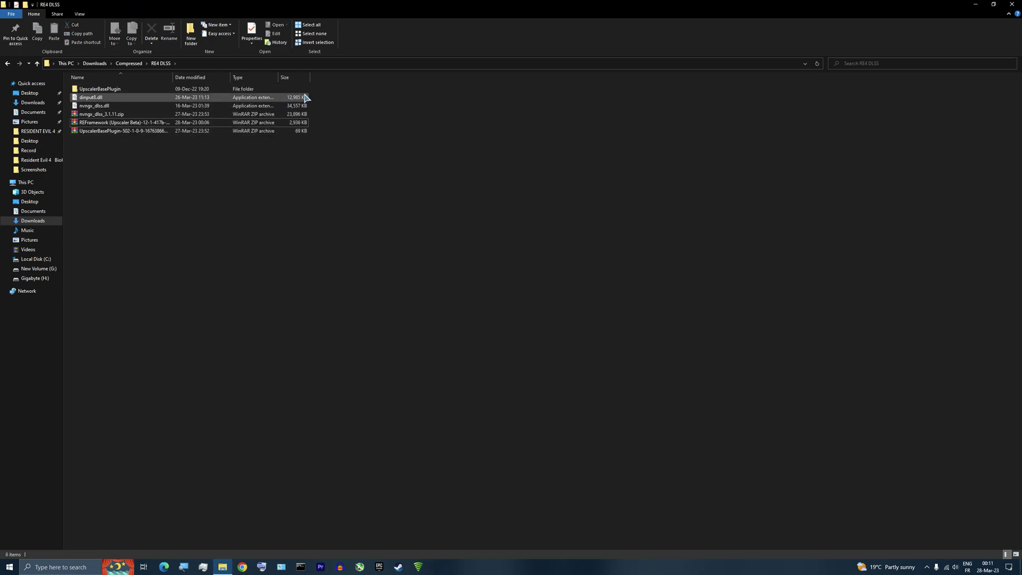
{"action": "left_click_drag", "start_coordinate": [109, 137], "coordinate": [66, 74]}
{"action": "right_click", "coordinate": [88, 105]}
{"action": "left_click", "coordinate": [123, 199]}
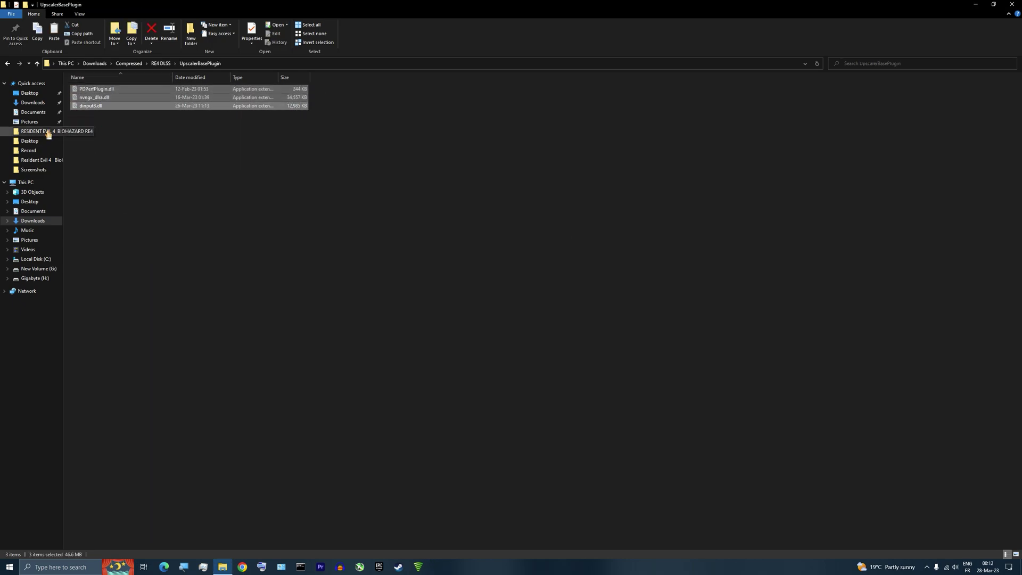
{"action": "left_click", "coordinate": [38, 131]}
{"action": "left_click", "coordinate": [86, 259]}
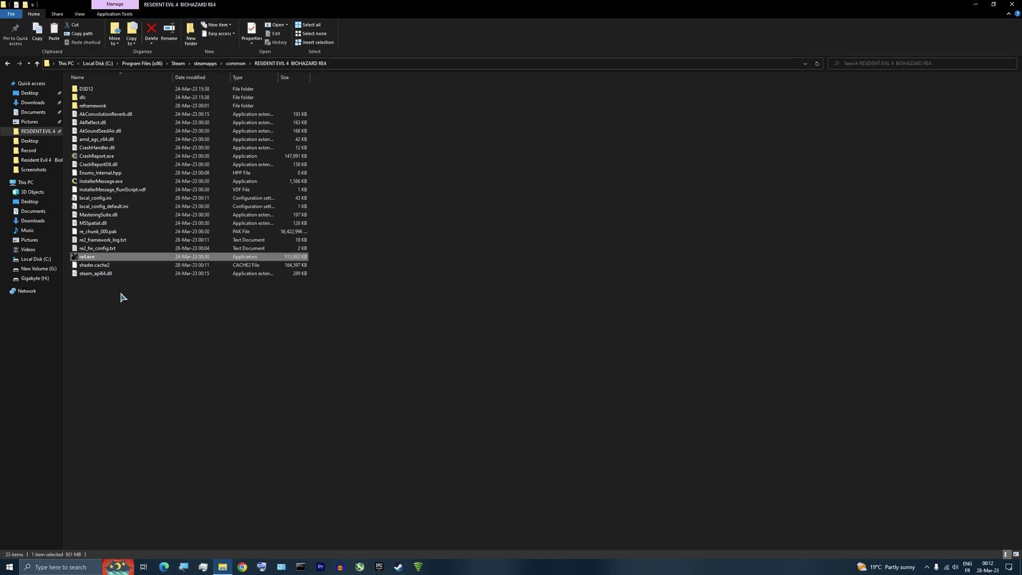
{"action": "key", "text": "ctrl+v"}
Launch re4.exe and set REFramework's TemporalUpscaler to DLSS at the Quality level
{"action": "double_click", "coordinate": [86, 283]}
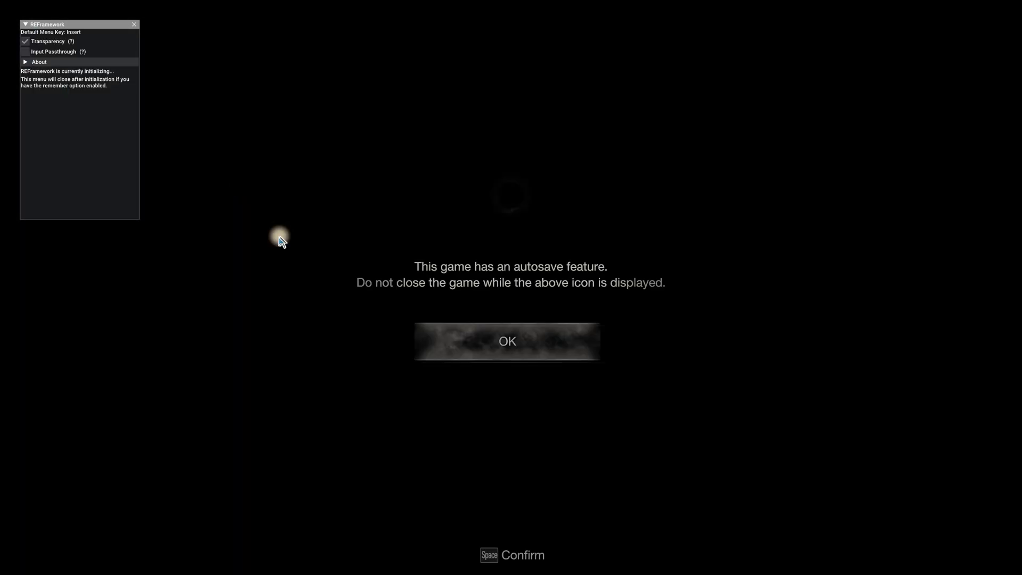
{"action": "key", "text": "Return"}
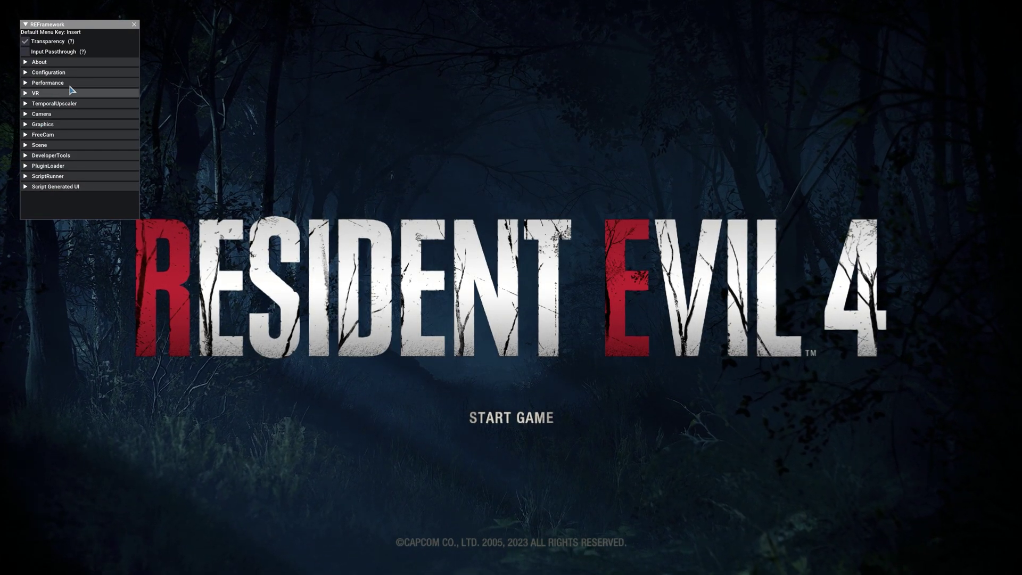
{"action": "left_click", "coordinate": [48, 104]}
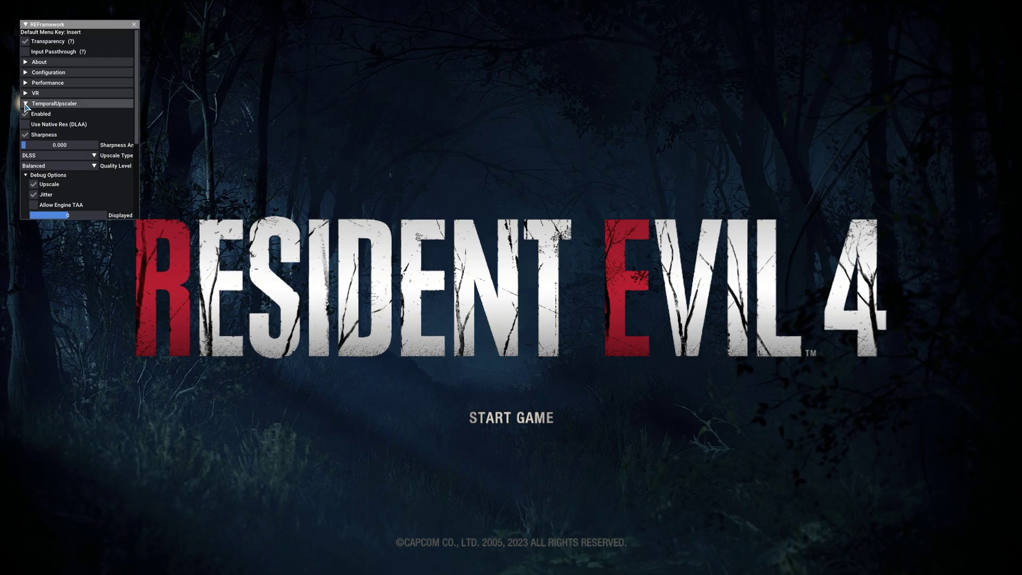
{"action": "left_click", "coordinate": [26, 104]}
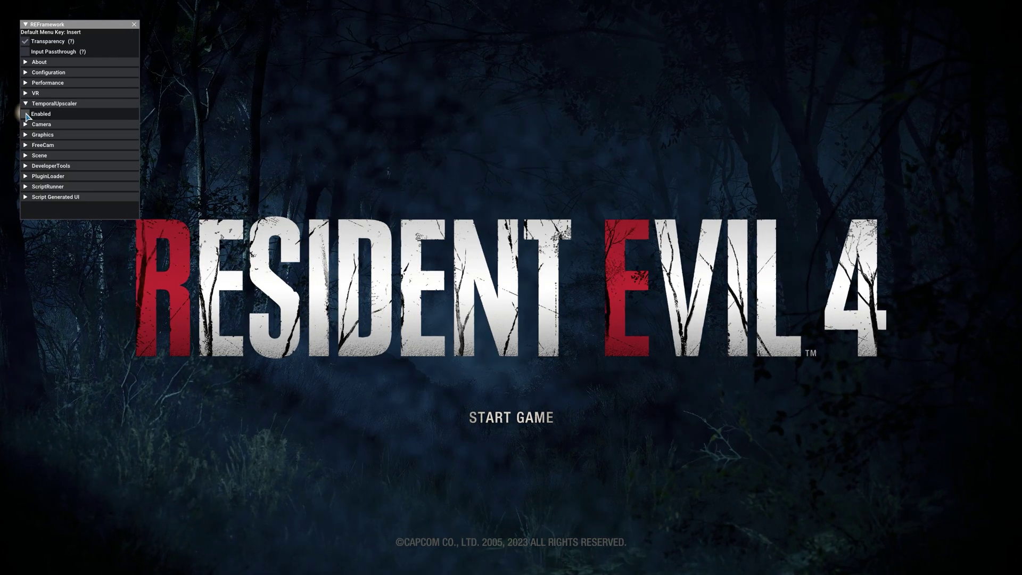
{"action": "left_click", "coordinate": [25, 105]}
{"action": "scroll", "coordinate": [58, 133], "scroll_direction": "down", "scroll_amount": 1}
{"action": "left_click", "coordinate": [72, 159]}
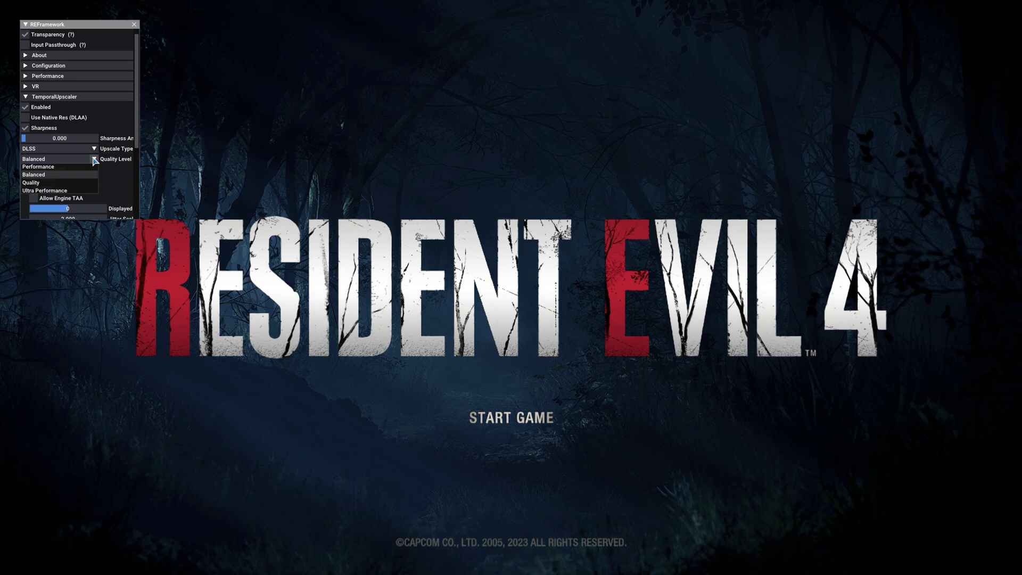
{"action": "left_click", "coordinate": [53, 183]}
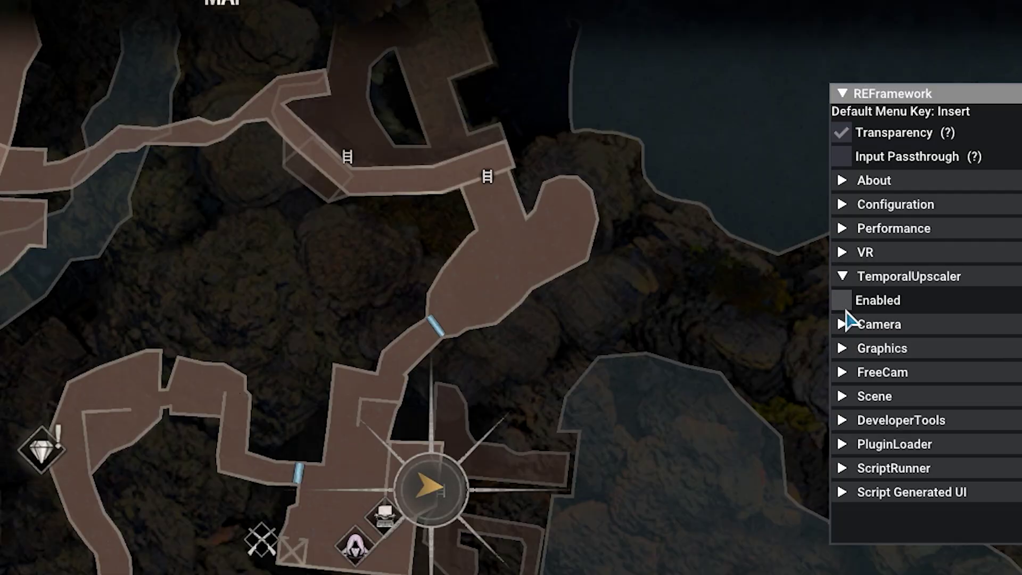
{"action": "left_click", "coordinate": [842, 301]}
{"action": "left_click", "coordinate": [842, 306]}
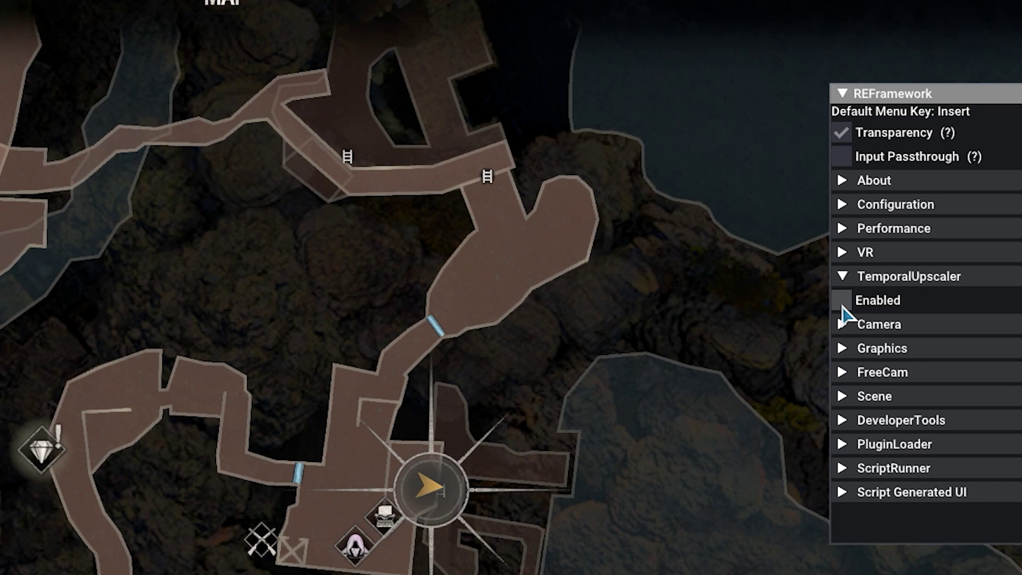
{"action": "left_click", "coordinate": [842, 306]}
{"action": "left_click", "coordinate": [842, 306]}
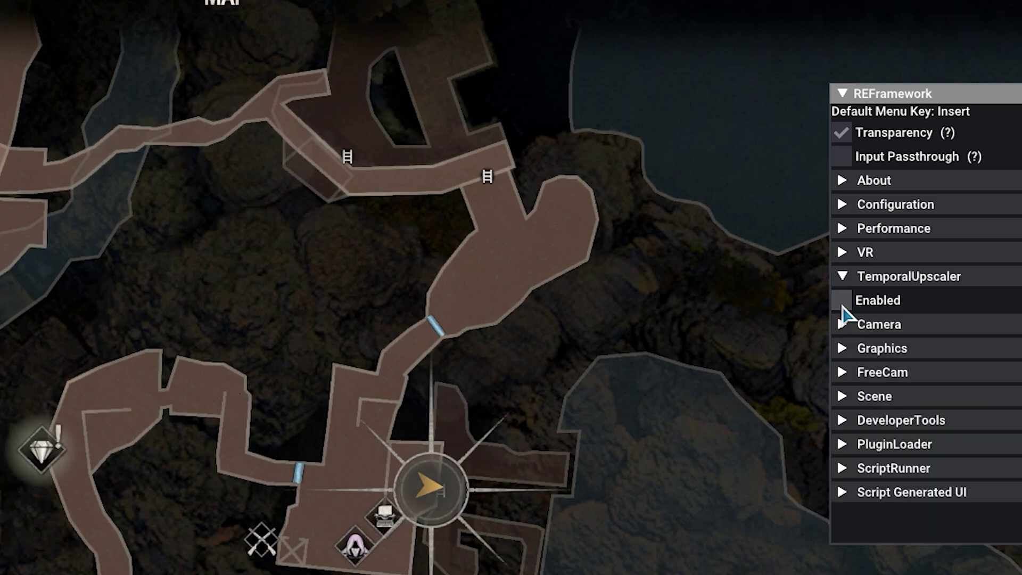
{"action": "left_click", "coordinate": [842, 306]}
{"action": "left_click", "coordinate": [842, 306]}
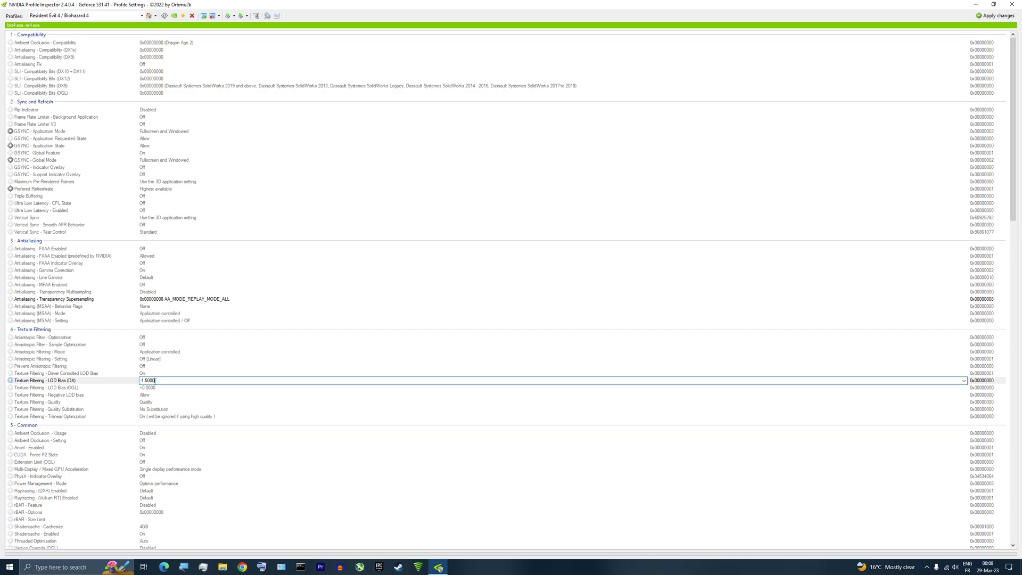
Search profiles for 'resid' and load the Resident Evil 4 / Biohazard 4 profile
{"action": "left_click", "coordinate": [200, 395]}
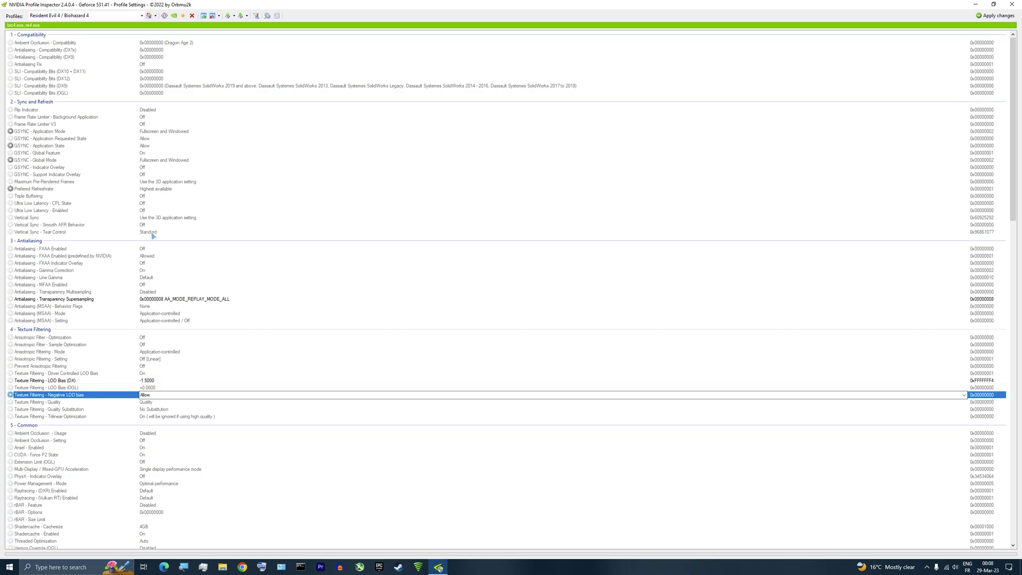
{"action": "left_click", "coordinate": [59, 15]}
{"action": "type", "text": "residen"}
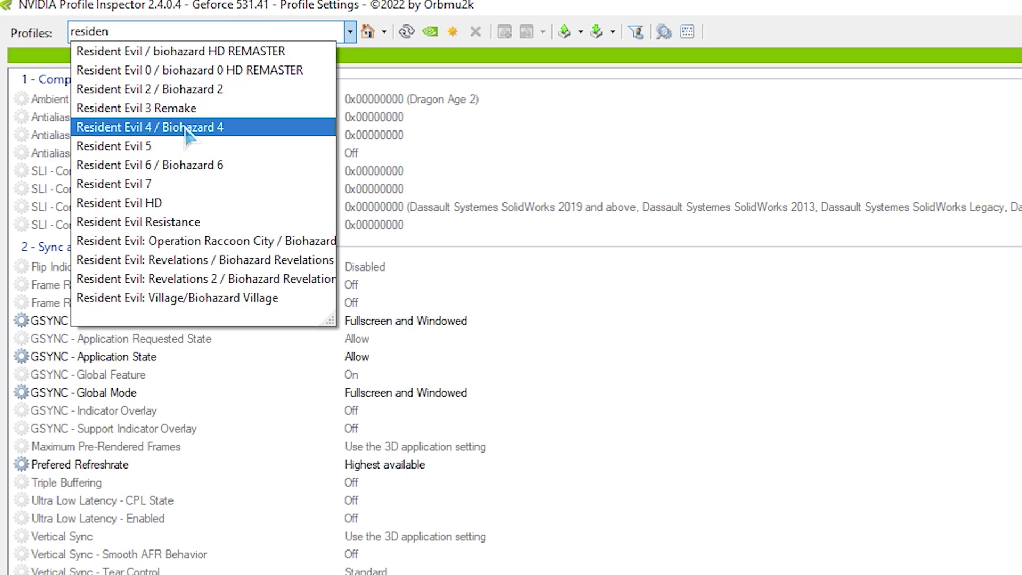
{"action": "left_click", "coordinate": [187, 129]}
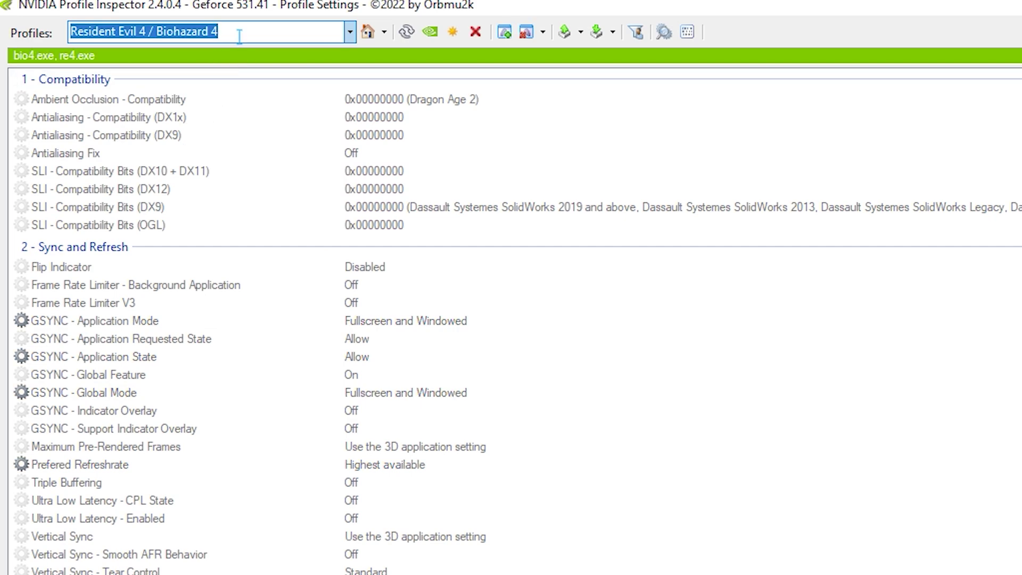
Set Transparency Supersampling to 0x00000008 AA_MODE_REPLAY_MODE_ALL
{"action": "left_click", "coordinate": [19, 297]}
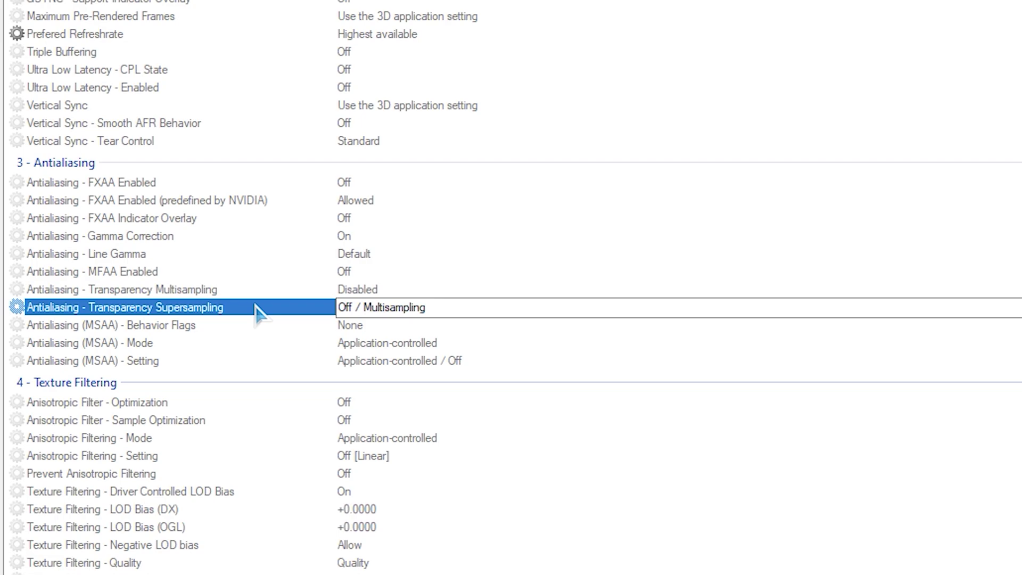
{"action": "left_click", "coordinate": [1018, 307]}
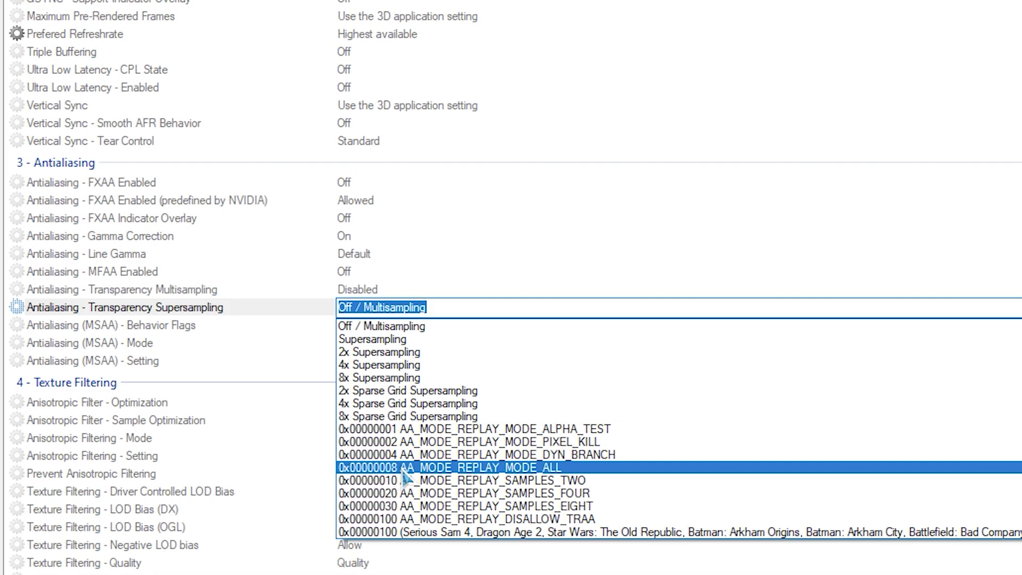
{"action": "left_click", "coordinate": [572, 468]}
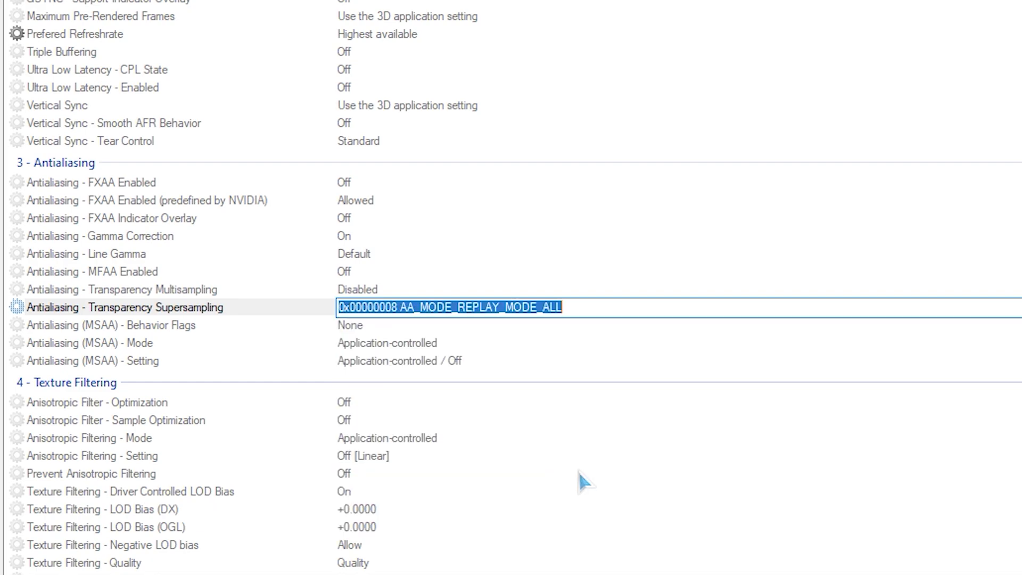
{"action": "scroll", "coordinate": [351, 506], "scroll_direction": "down", "scroll_amount": 3}
Enter the Performance LOD bias from Notepad into Texture Filtering LOD Bias (DX) and apply
{"action": "left_click", "coordinate": [372, 345]}
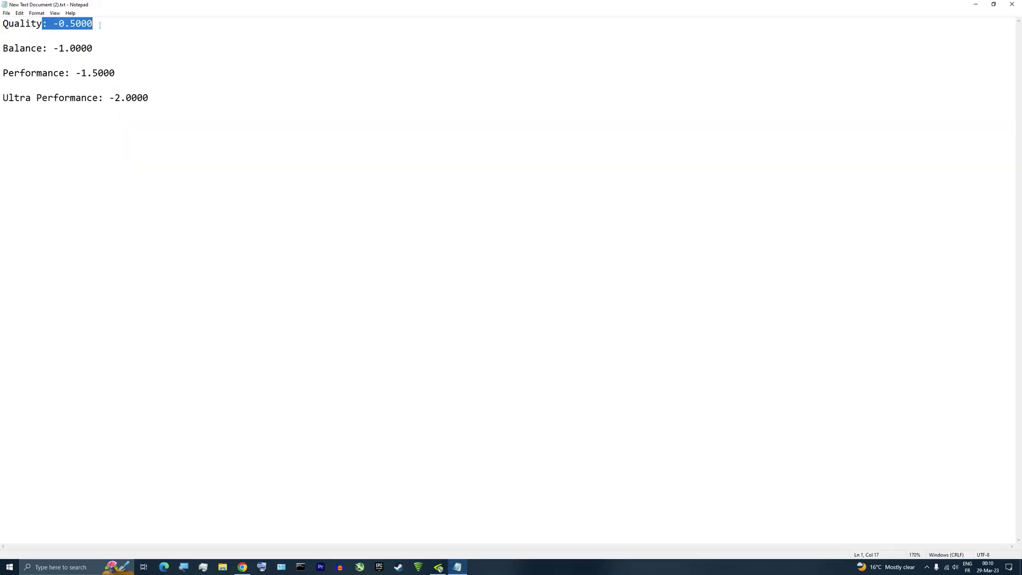
{"action": "left_click_drag", "start_coordinate": [116, 73], "coordinate": [59, 74]}
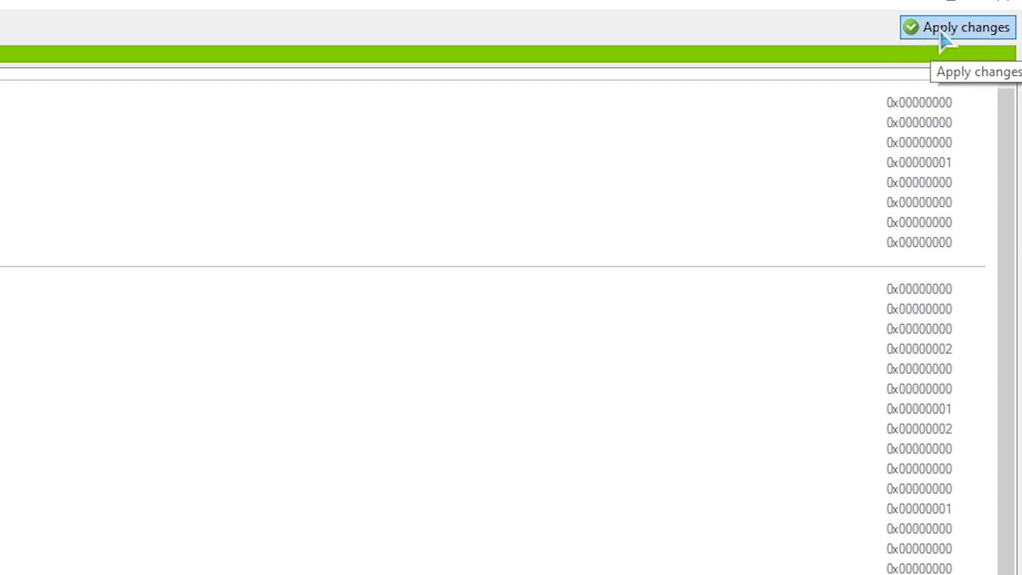
{"action": "left_click", "coordinate": [940, 31]}
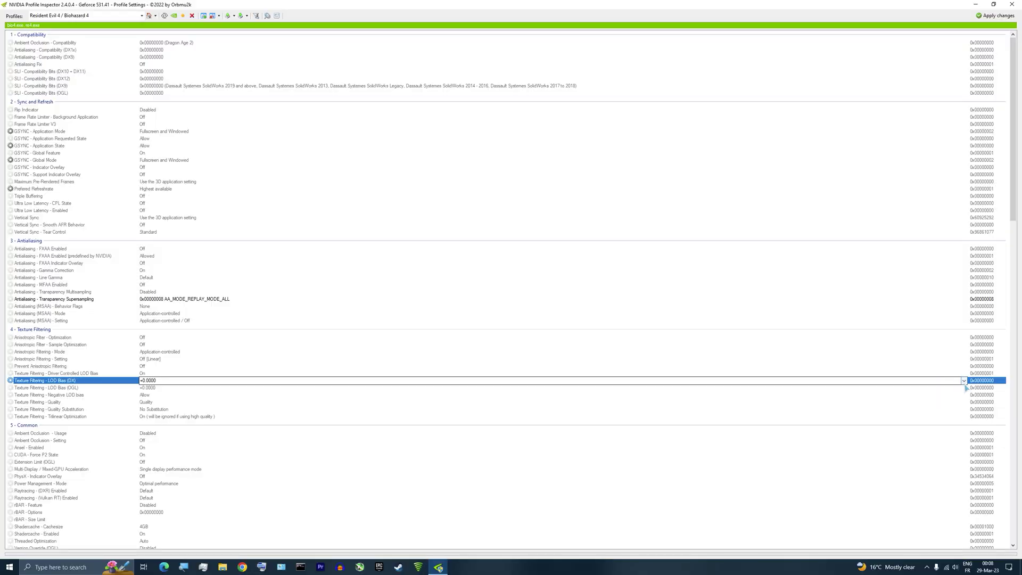
{"action": "left_click", "coordinate": [964, 381]}
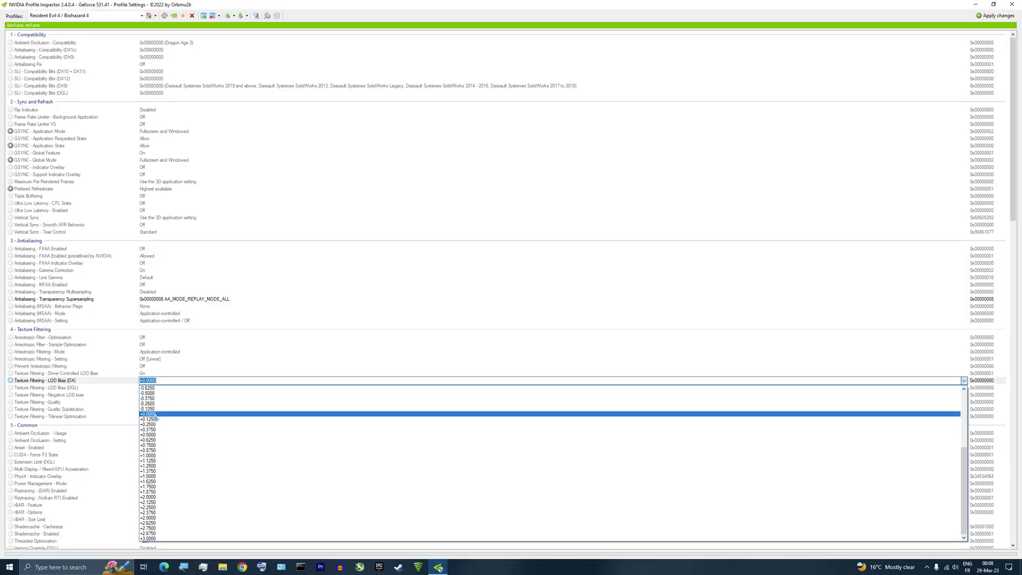